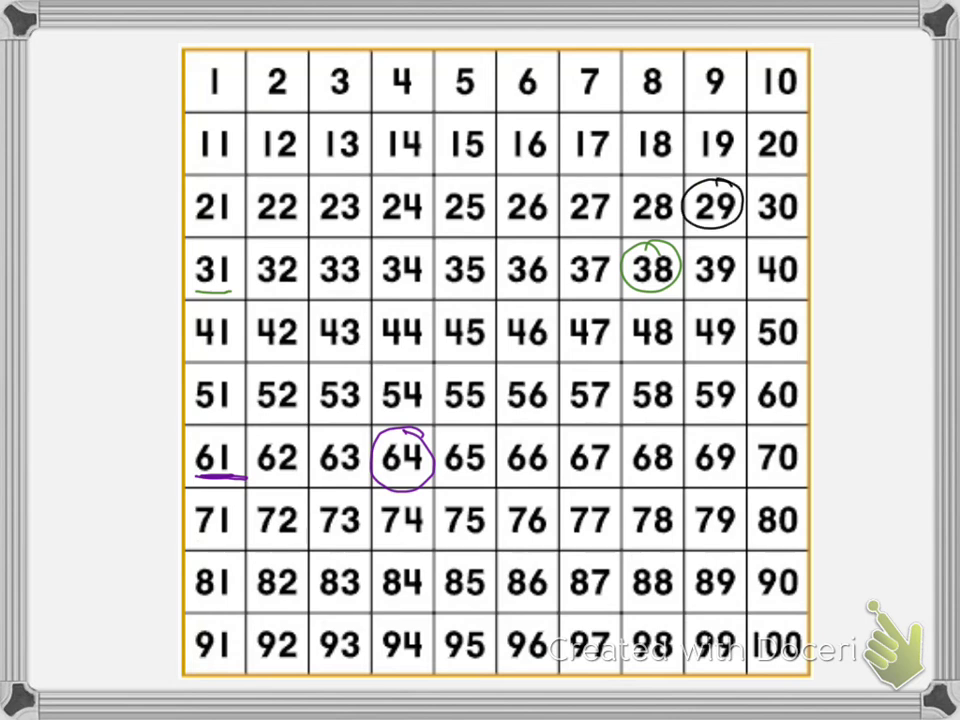
# Circle 67 in black and underline 91 on the hundreds chart.
pyautogui.moveTo(584, 434)
pyautogui.mouseDown()
pyautogui.moveTo(565, 468)
pyautogui.moveTo(596, 433)
pyautogui.mouseUp()
pyautogui.moveTo(200, 662); pyautogui.dragTo(222, 661)
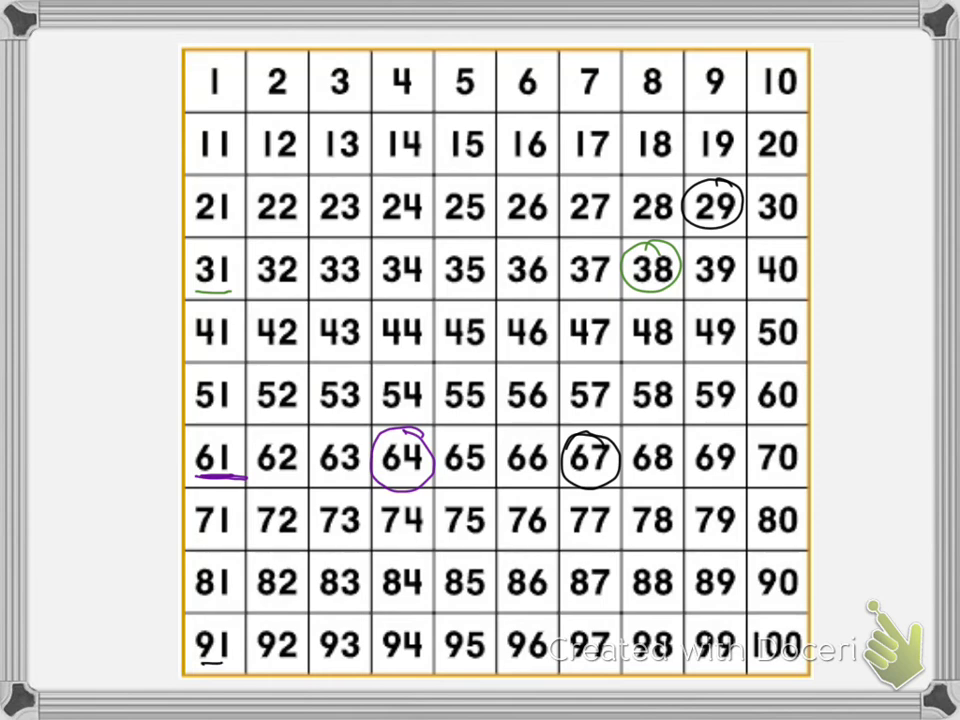